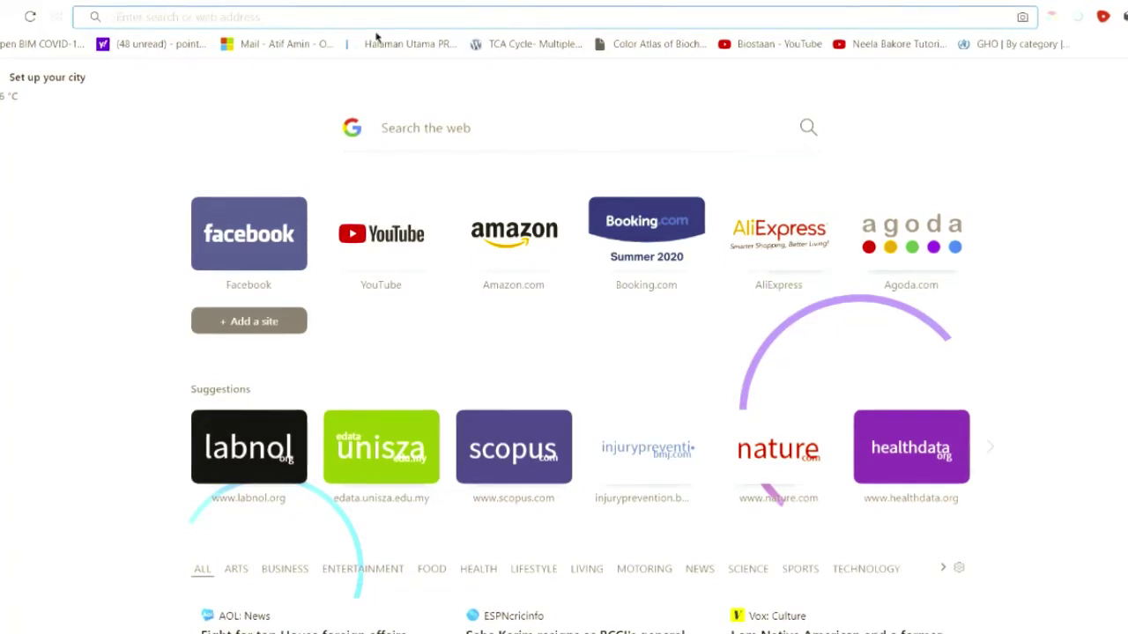
Search Google for 'Google Reverse' and highlight the top labnol.org reverse image search result.
{"action": "type", "text": "Google "}
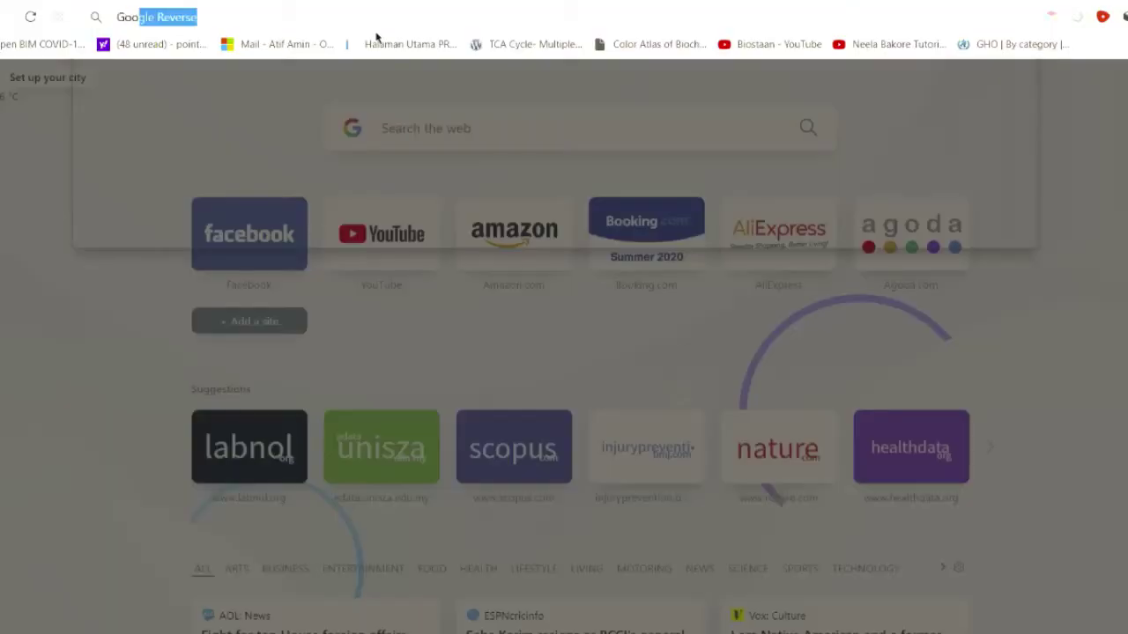
{"action": "type", "text": "Reverse"}
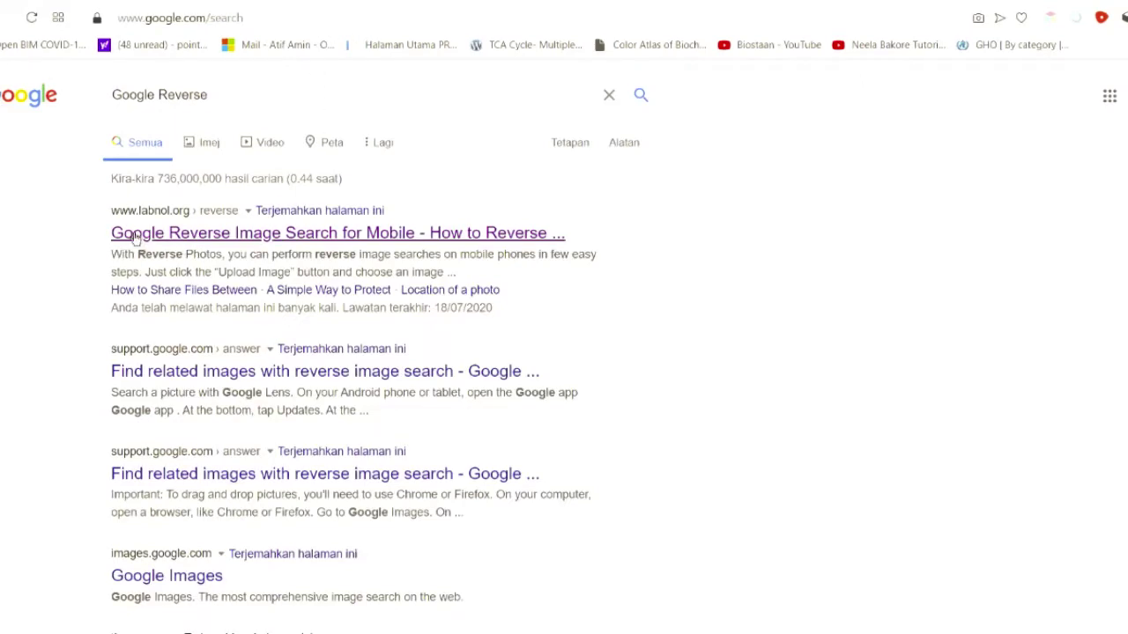
{"action": "left_click_drag", "start_coordinate": [106, 210], "coordinate": [203, 219]}
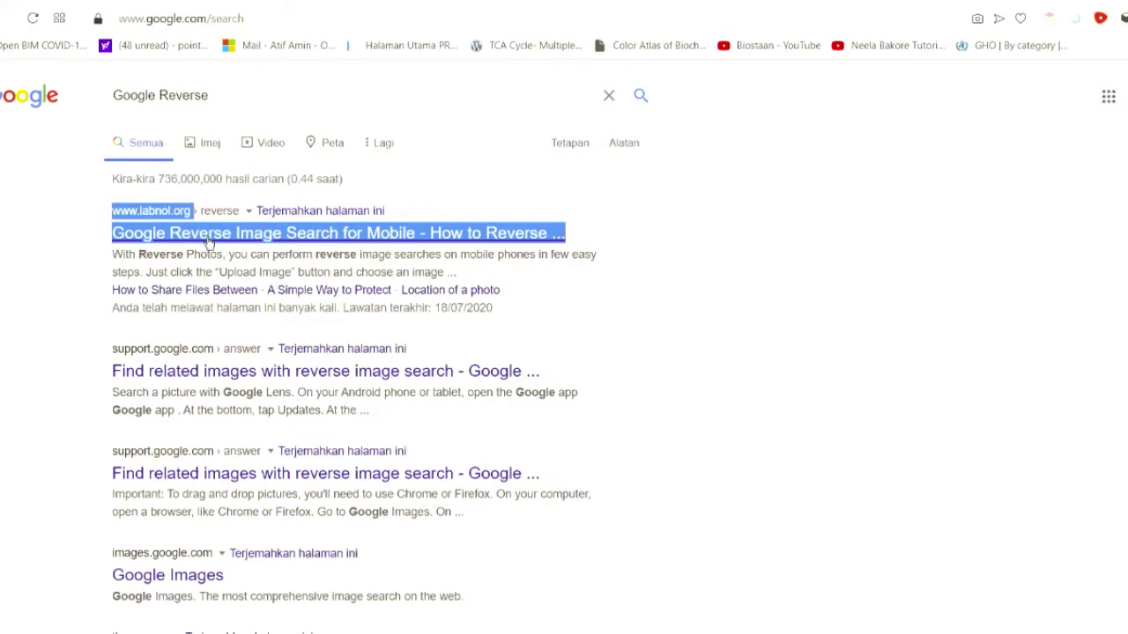
Open labnol.org's Reverse Image Search page from the results and scroll to its upload area.
{"action": "left_click", "coordinate": [209, 238]}
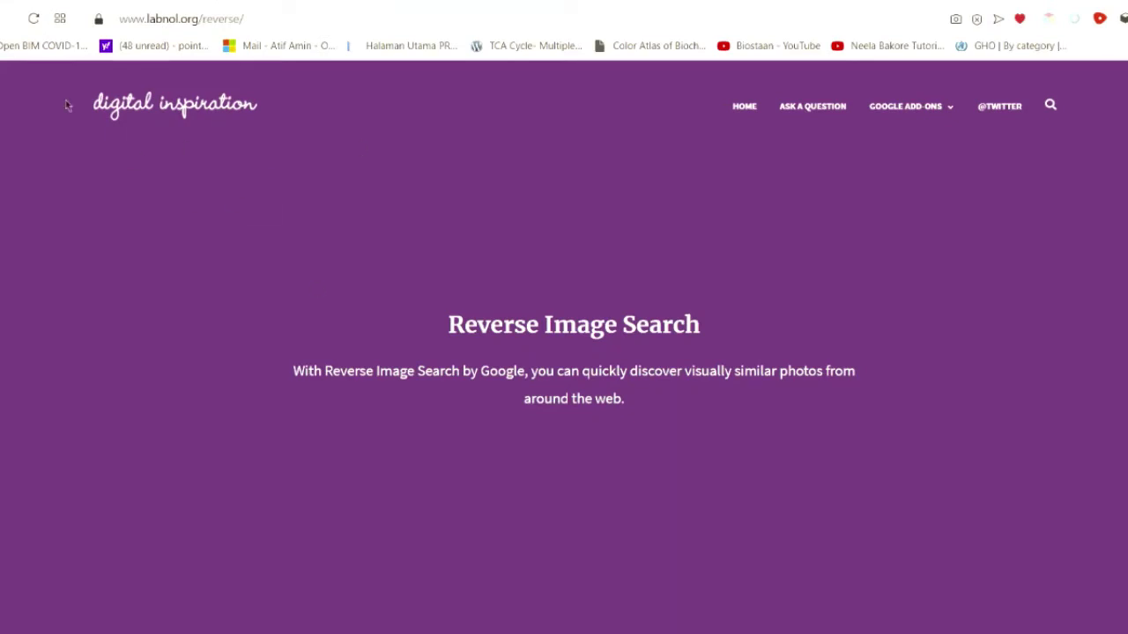
{"action": "scroll", "coordinate": [564, 353], "scroll_direction": "down", "scroll_amount": 7}
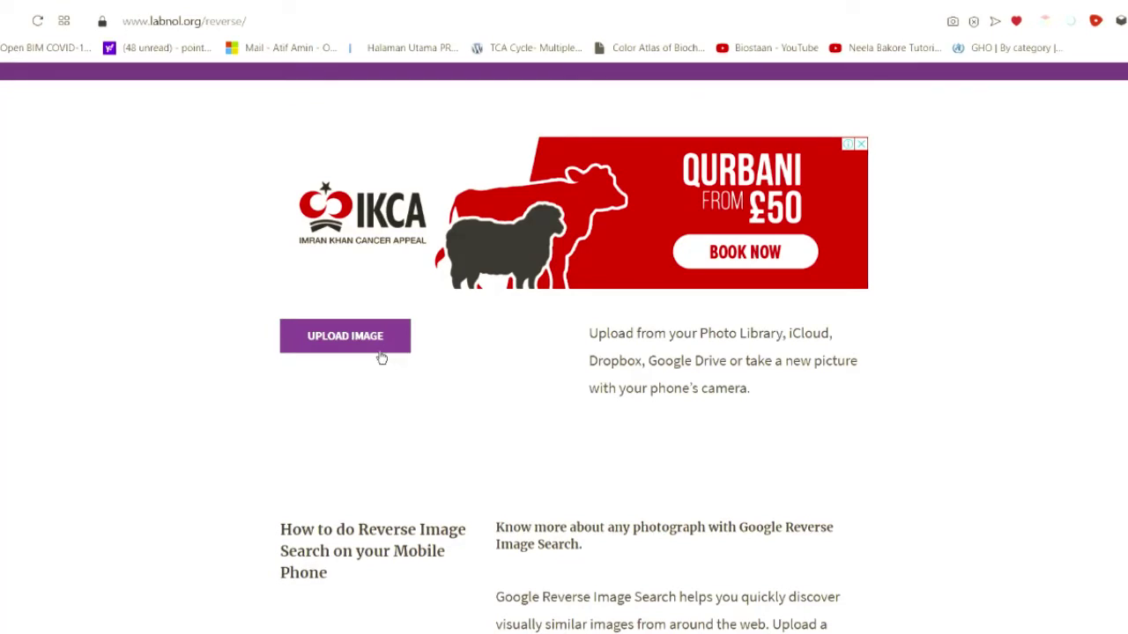
{"action": "scroll", "coordinate": [380, 355], "scroll_direction": "up", "scroll_amount": 6}
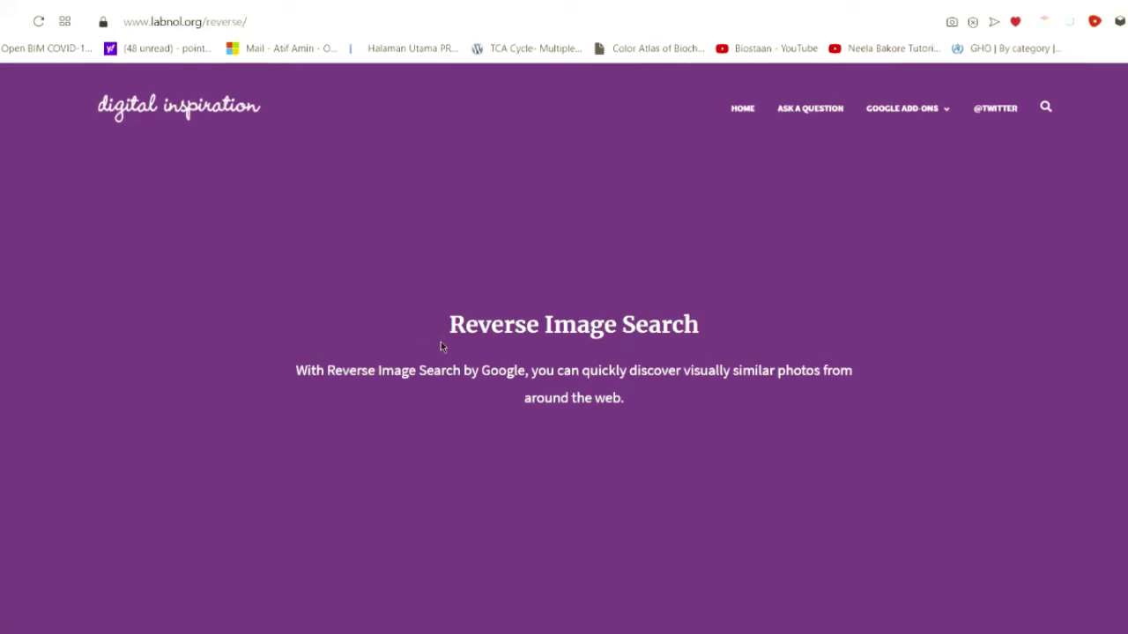
{"action": "scroll", "coordinate": [642, 284], "scroll_direction": "down", "scroll_amount": 8}
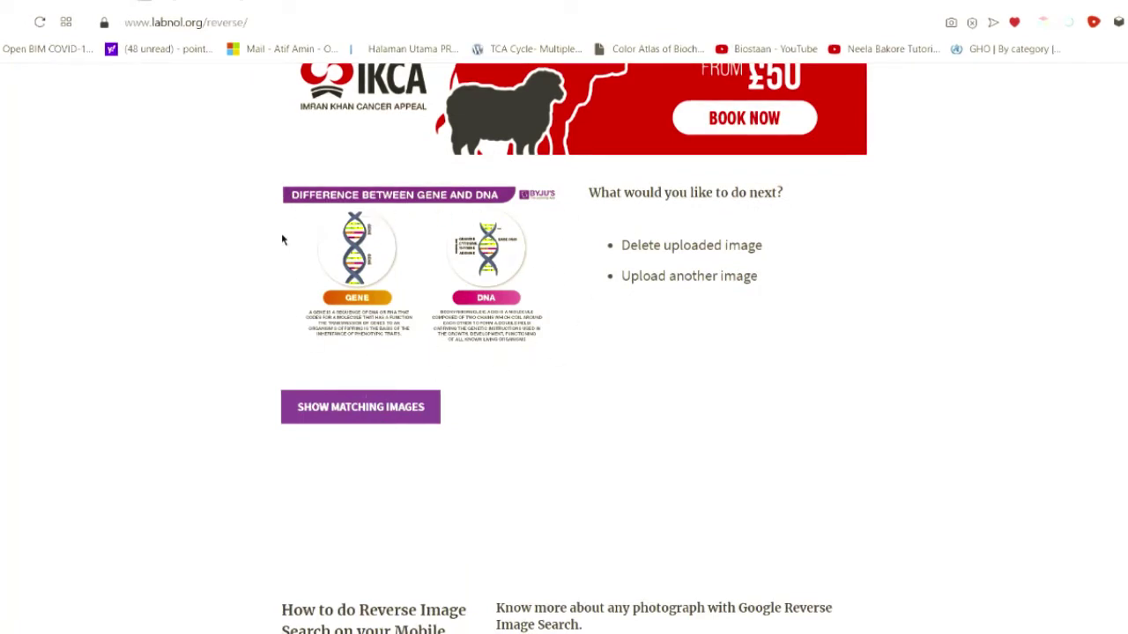
Search Google for matches of the gene/DNA figure, review the 'gene and dna difference' pages, then return to labnol.
{"action": "left_click", "coordinate": [351, 414]}
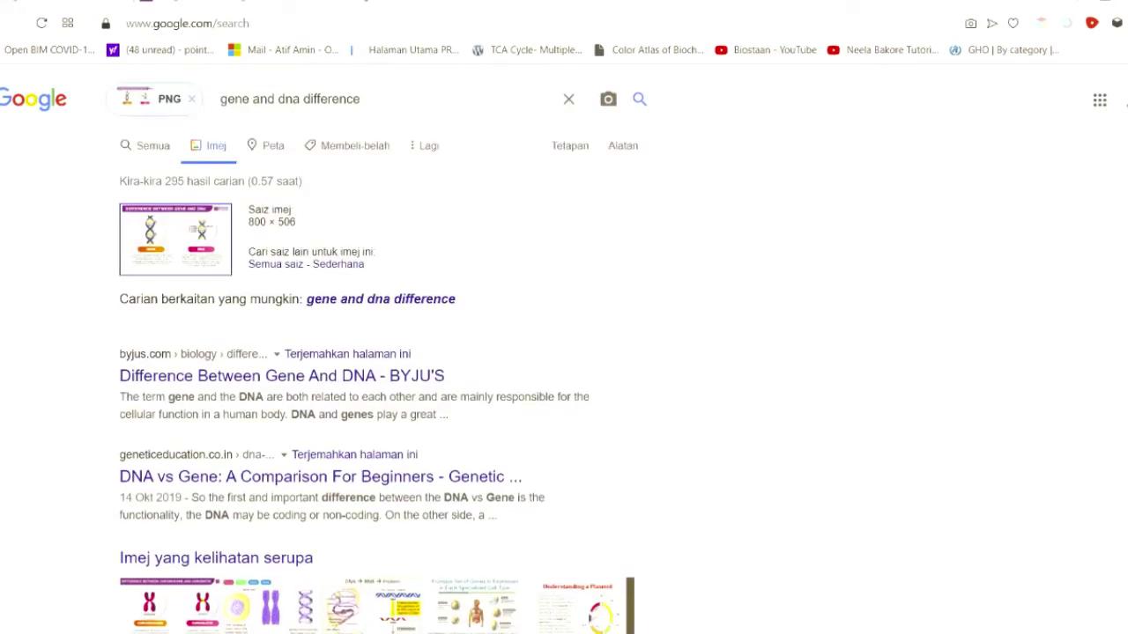
{"action": "scroll", "coordinate": [564, 352], "scroll_direction": "down", "scroll_amount": 12}
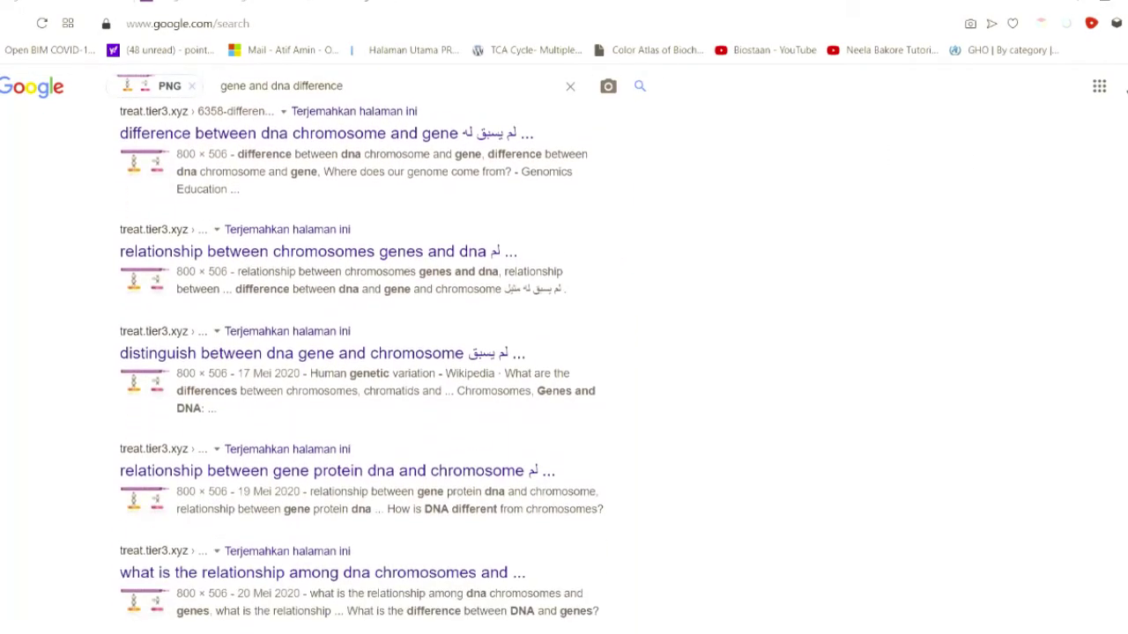
{"action": "left_click_drag", "start_coordinate": [88, 141], "coordinate": [119, 112]}
{"action": "left_click", "coordinate": [756, 388]}
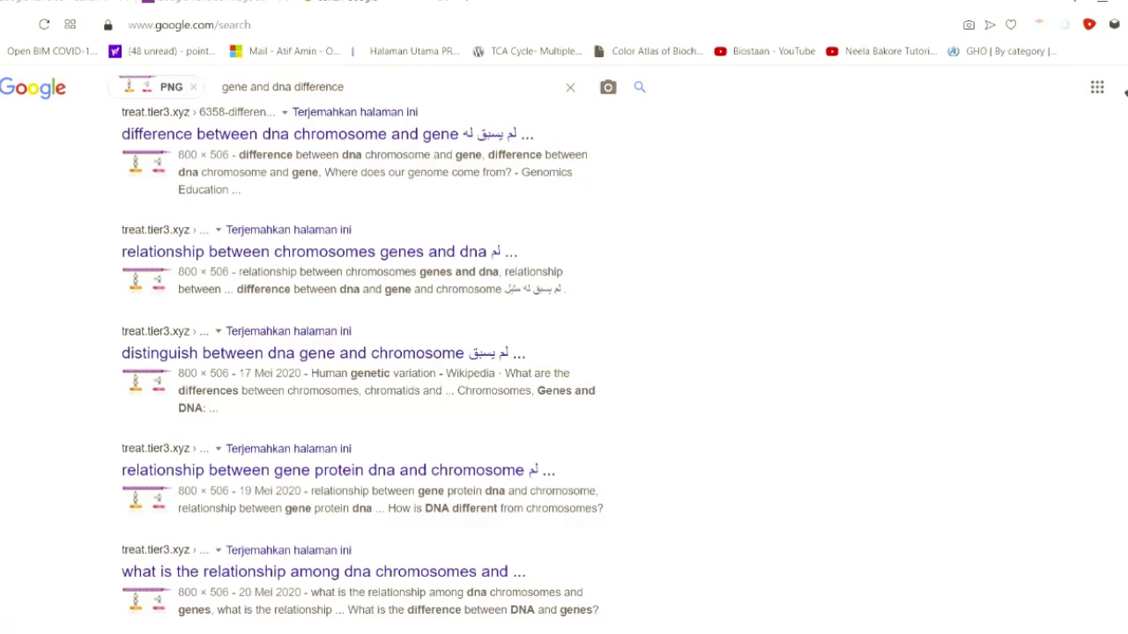
{"action": "scroll", "coordinate": [363, 370], "scroll_direction": "down", "scroll_amount": 1}
{"action": "scroll", "coordinate": [363, 370], "scroll_direction": "down", "scroll_amount": 1}
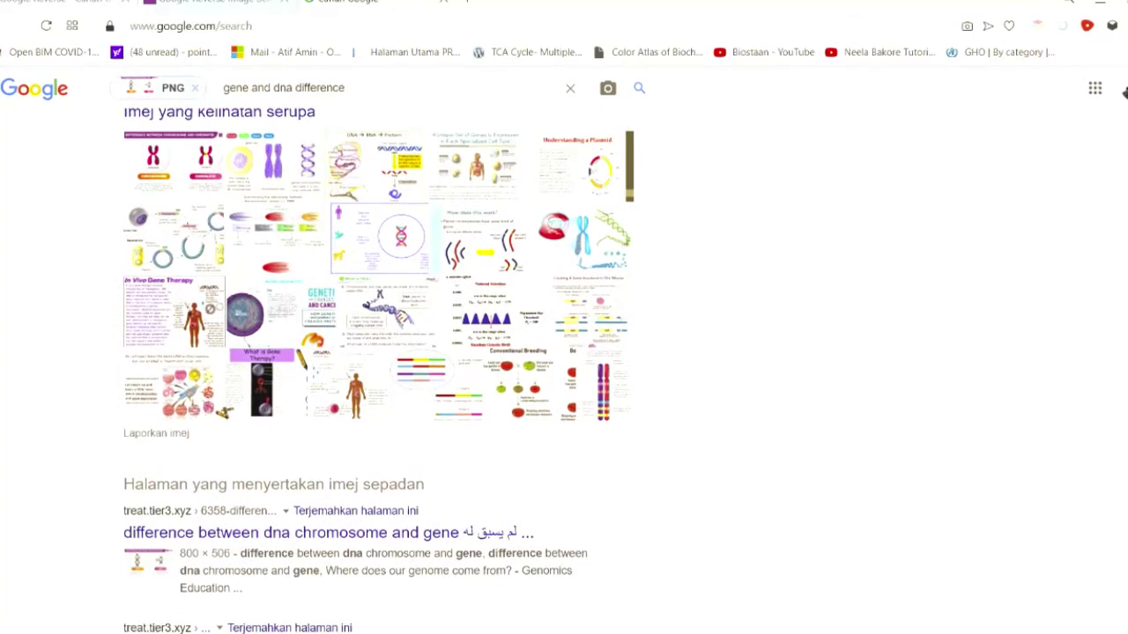
{"action": "key", "text": "ctrl+shift+Tab"}
{"action": "scroll", "coordinate": [564, 353], "scroll_direction": "up", "scroll_amount": 5}
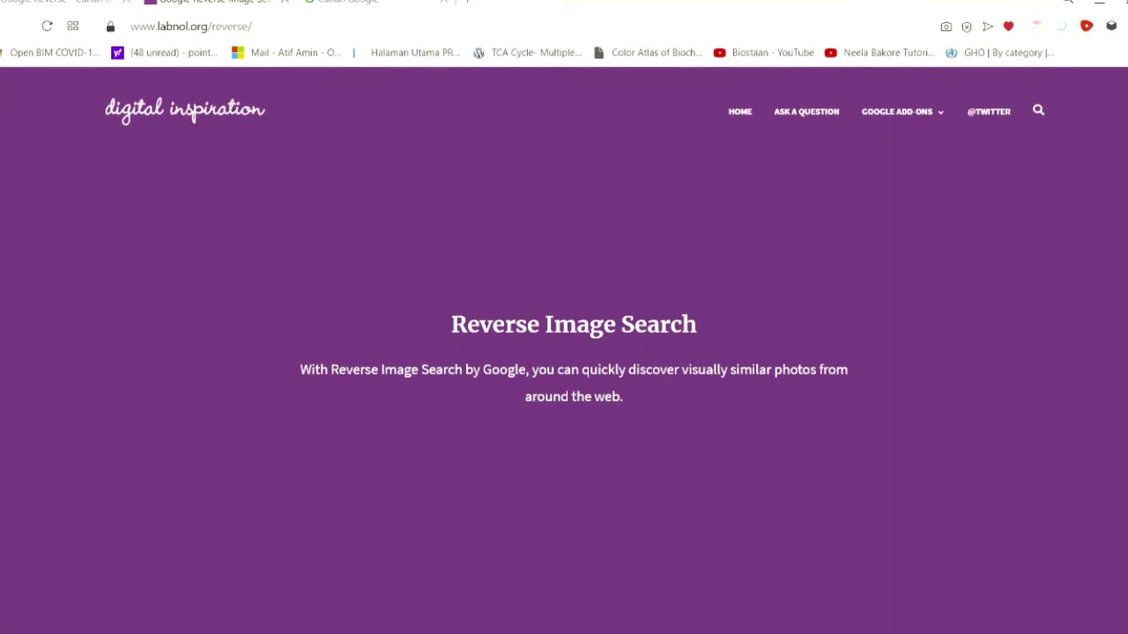
Replace the gene/DNA figure with an uploaded Venn diagram of obesity-related gene loci.
{"action": "scroll", "coordinate": [1027, 367], "scroll_direction": "down", "scroll_amount": 5}
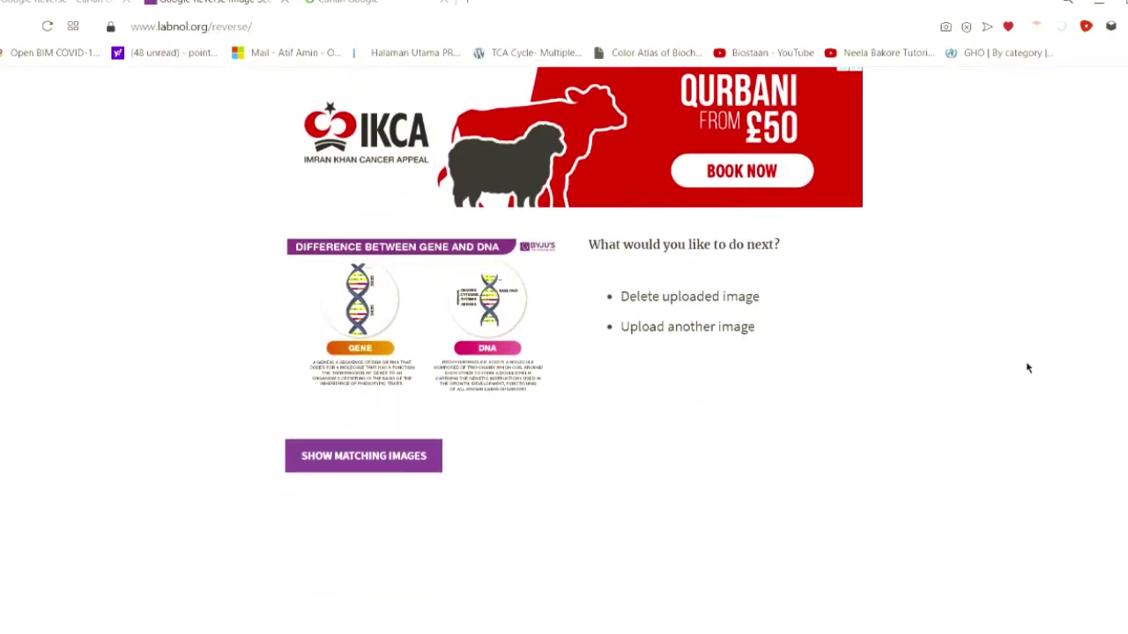
{"action": "left_click", "coordinate": [693, 340]}
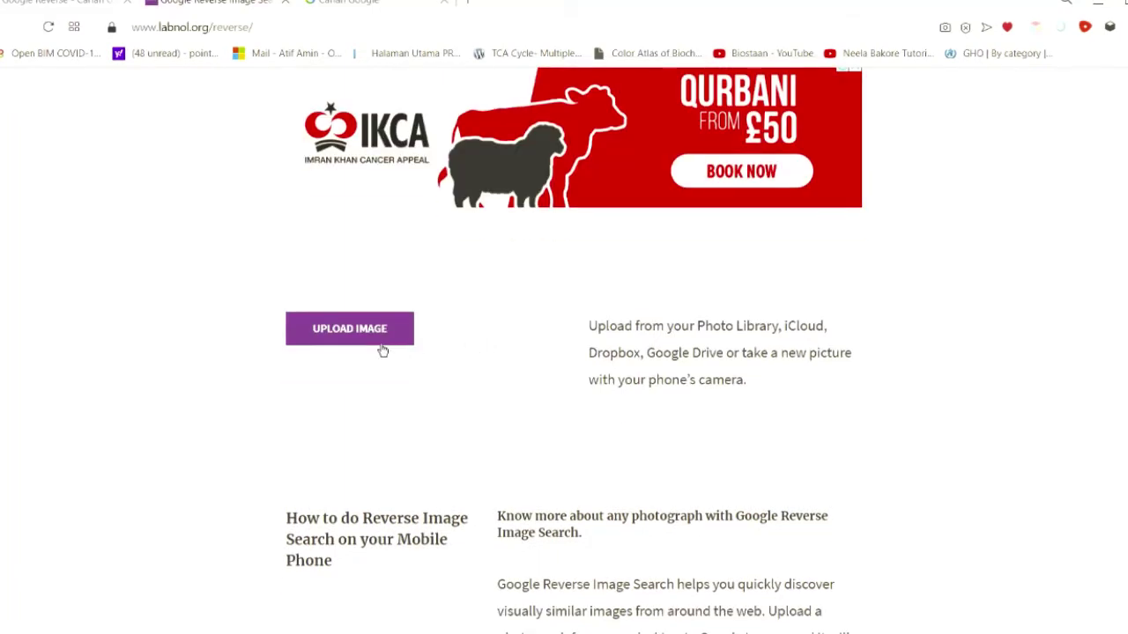
{"action": "left_click", "coordinate": [382, 347]}
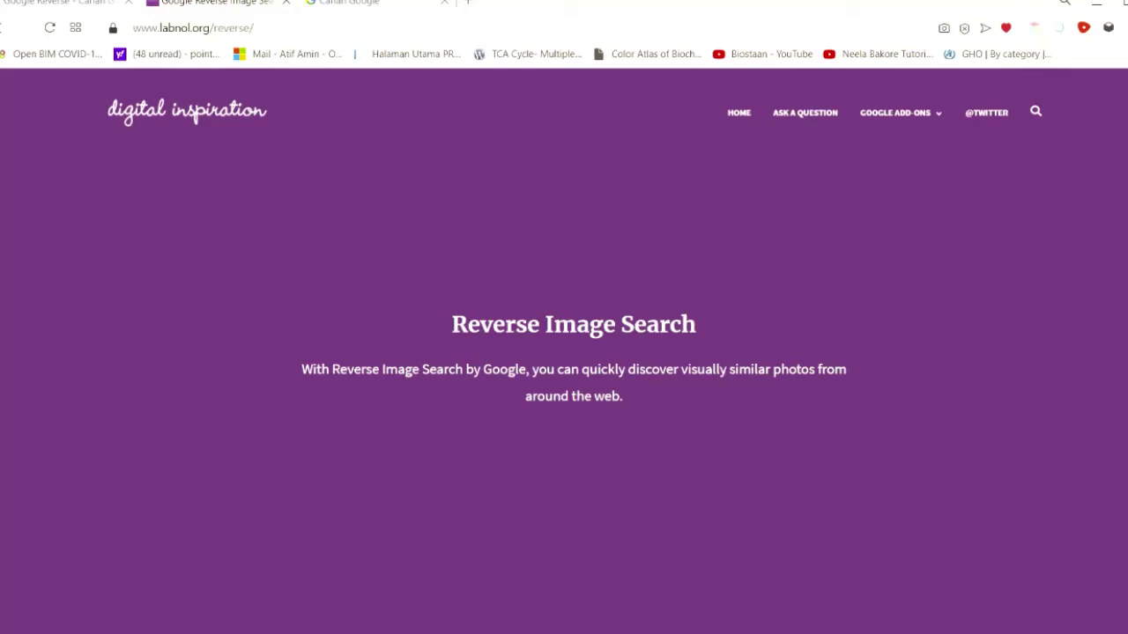
{"action": "scroll", "coordinate": [563, 352], "scroll_direction": "down", "scroll_amount": 8}
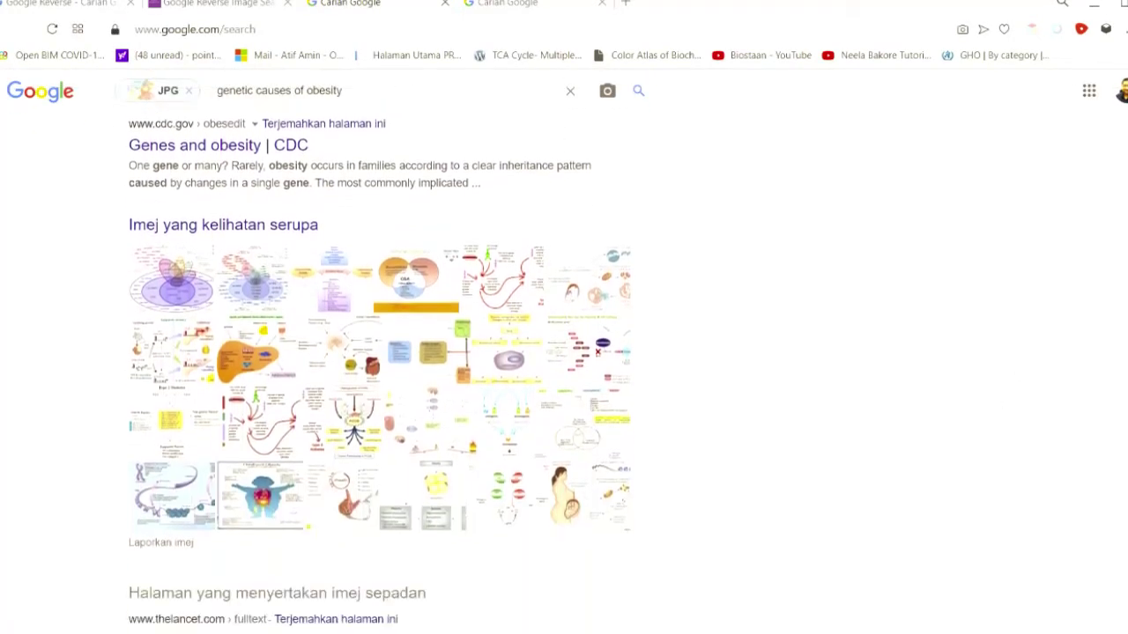
{"action": "scroll", "coordinate": [840, 380], "scroll_direction": "down", "scroll_amount": 3}
Review the pages matching the obesity Venn diagram, highlighting them and then clearing the selection.
{"action": "scroll", "coordinate": [841, 380], "scroll_direction": "up", "scroll_amount": 1}
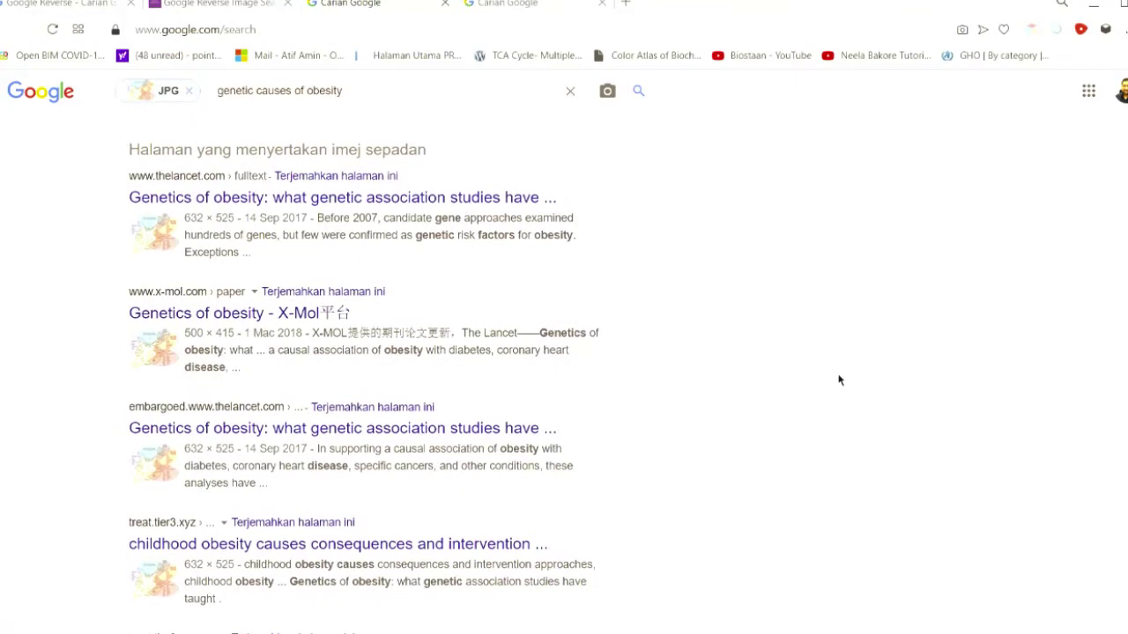
{"action": "mouse_move", "coordinate": [564, 617]}
{"action": "left_mouse_down"}
{"action": "mouse_move", "coordinate": [129, 287]}
{"action": "mouse_move", "coordinate": [236, 254]}
{"action": "mouse_move", "coordinate": [129, 174]}
{"action": "mouse_move", "coordinate": [582, 627]}
{"action": "left_mouse_up"}
{"action": "left_click", "coordinate": [128, 170]}
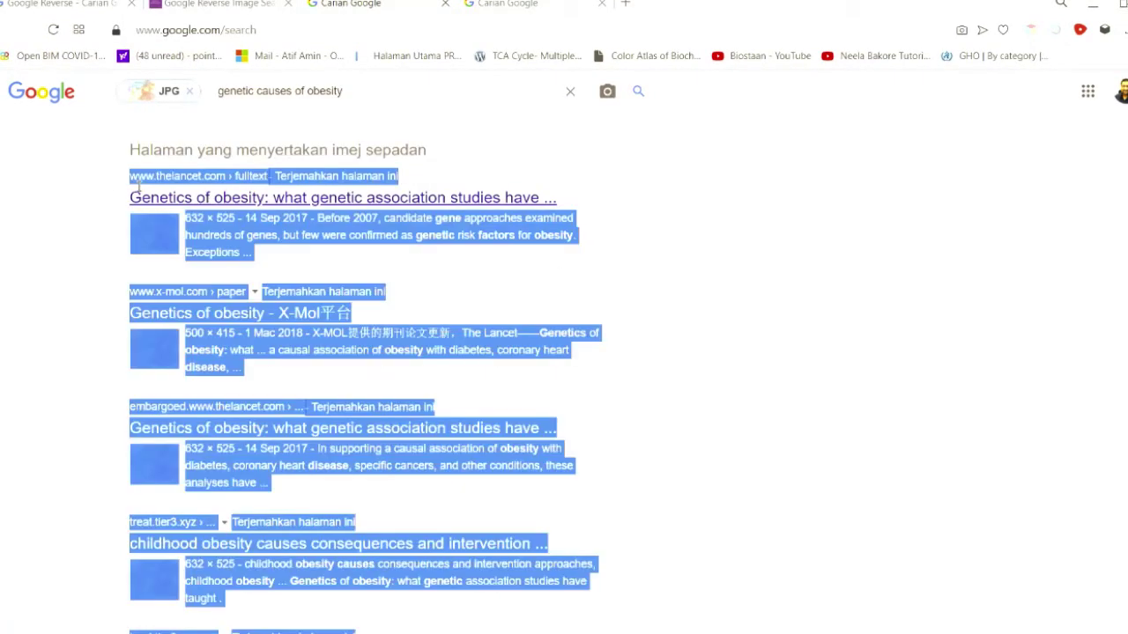
{"action": "left_click", "coordinate": [1069, 370]}
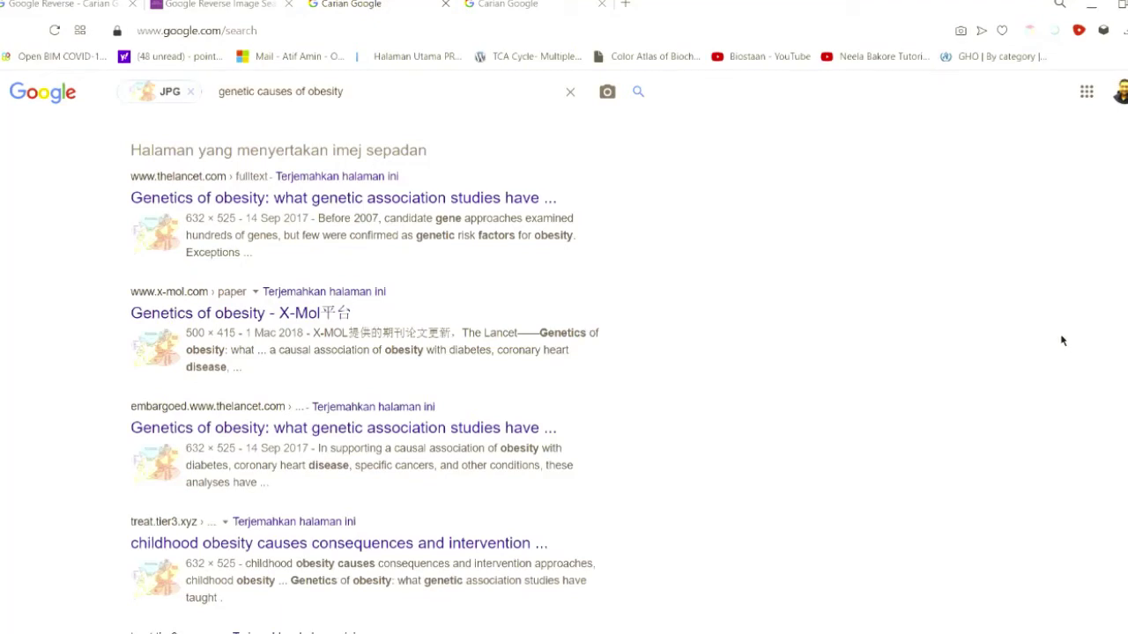
{"action": "scroll", "coordinate": [564, 357], "scroll_direction": "up", "scroll_amount": 10}
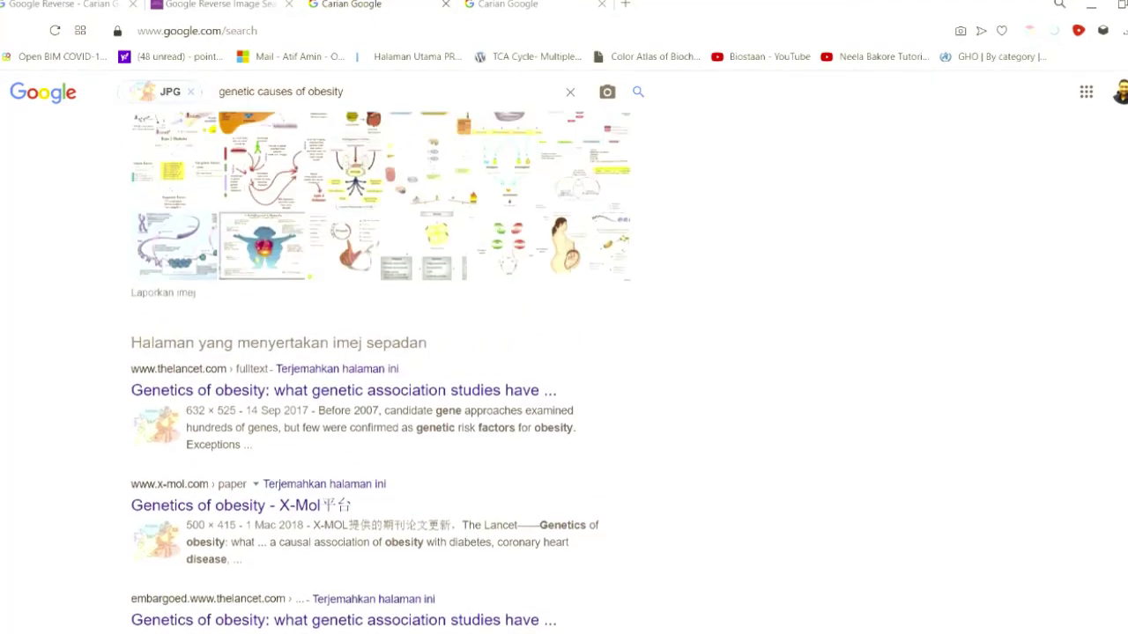
Back on labnol, swap the Venn diagram for a portrait photo and search Google for matches.
{"action": "left_click", "coordinate": [273, 5]}
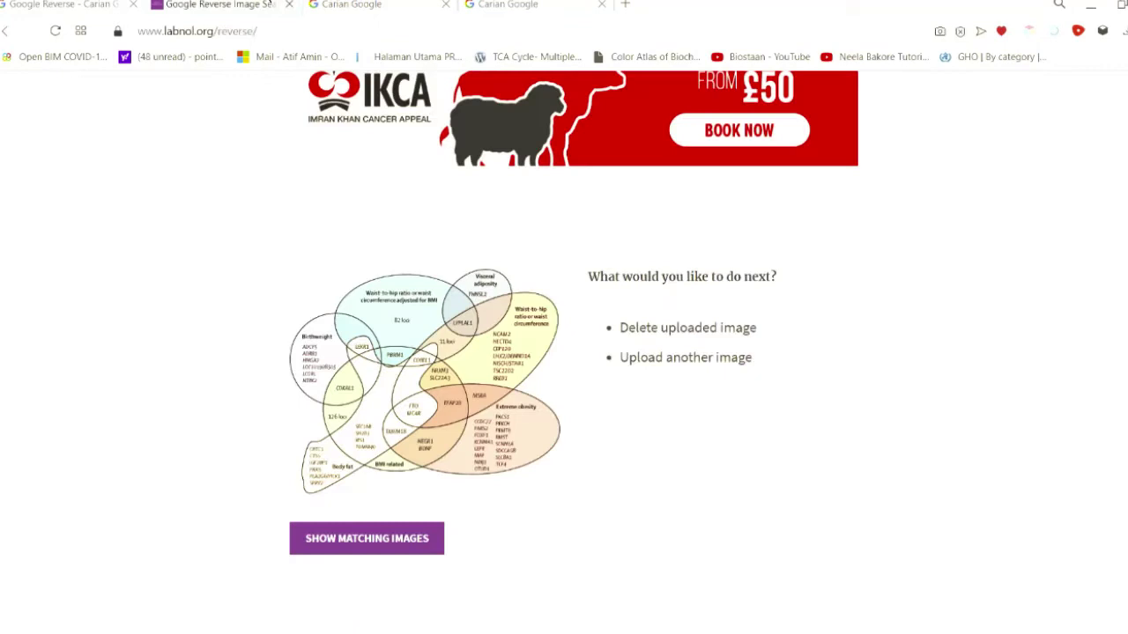
{"action": "scroll", "coordinate": [574, 327], "scroll_direction": "up", "scroll_amount": 1}
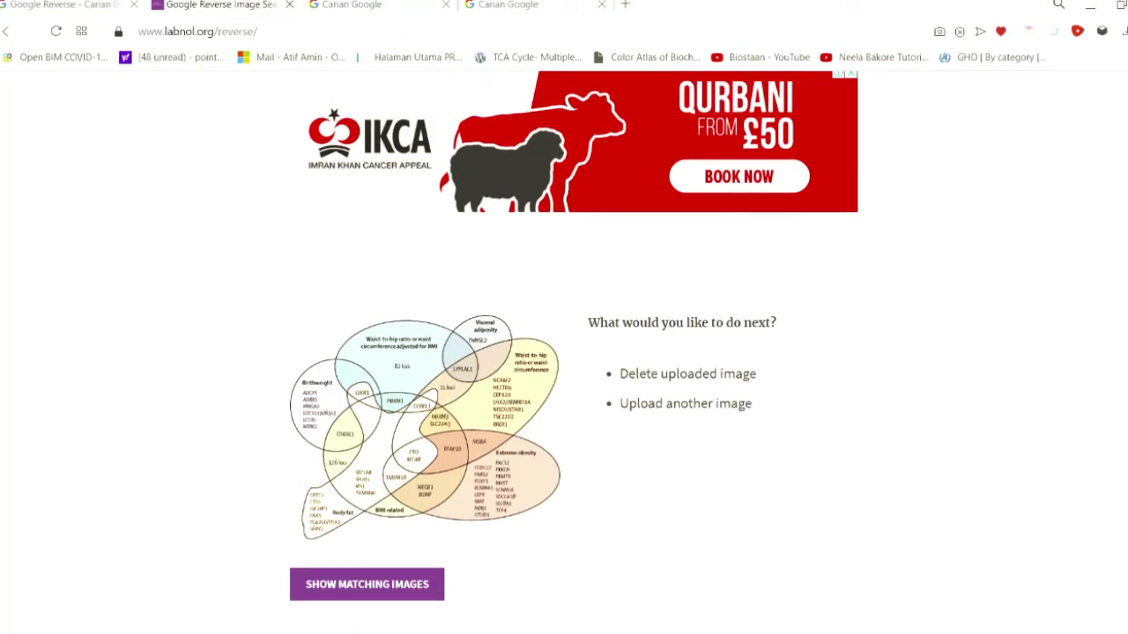
{"action": "scroll", "coordinate": [574, 335], "scroll_direction": "down", "scroll_amount": 1}
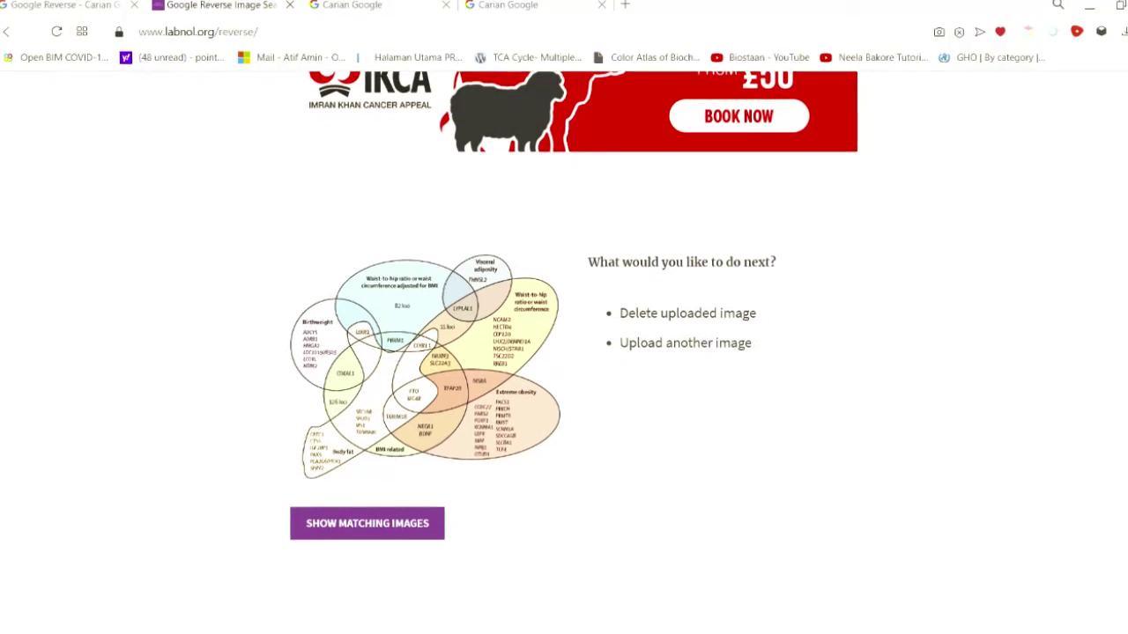
{"action": "scroll", "coordinate": [574, 335], "scroll_direction": "down", "scroll_amount": 1}
{"action": "scroll", "coordinate": [496, 455], "scroll_direction": "down", "scroll_amount": 1}
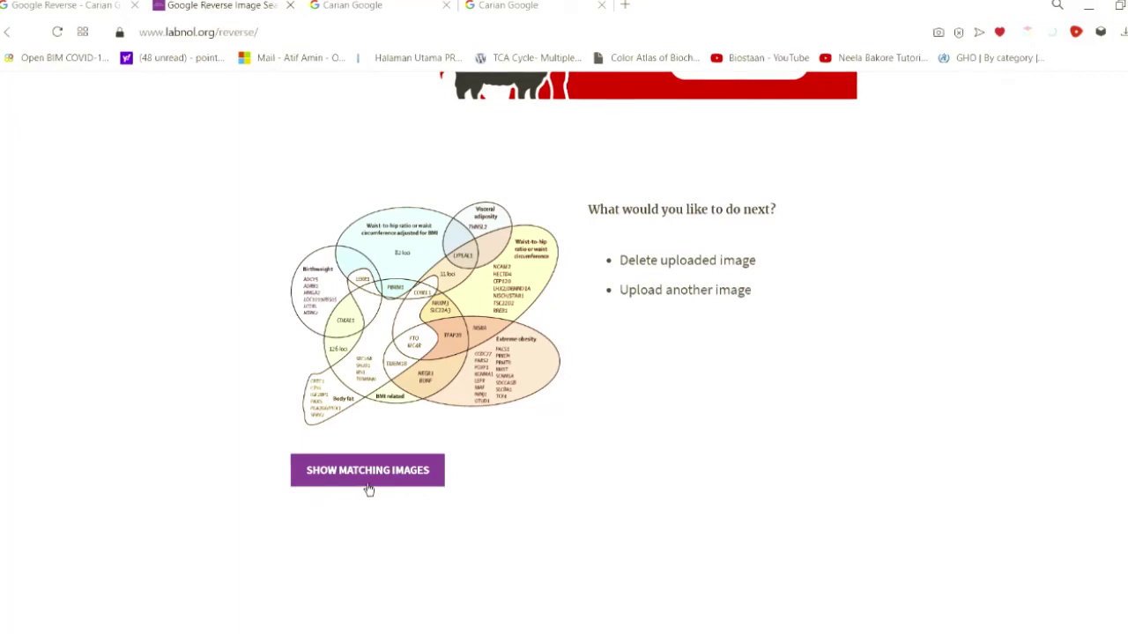
{"action": "left_click", "coordinate": [666, 301]}
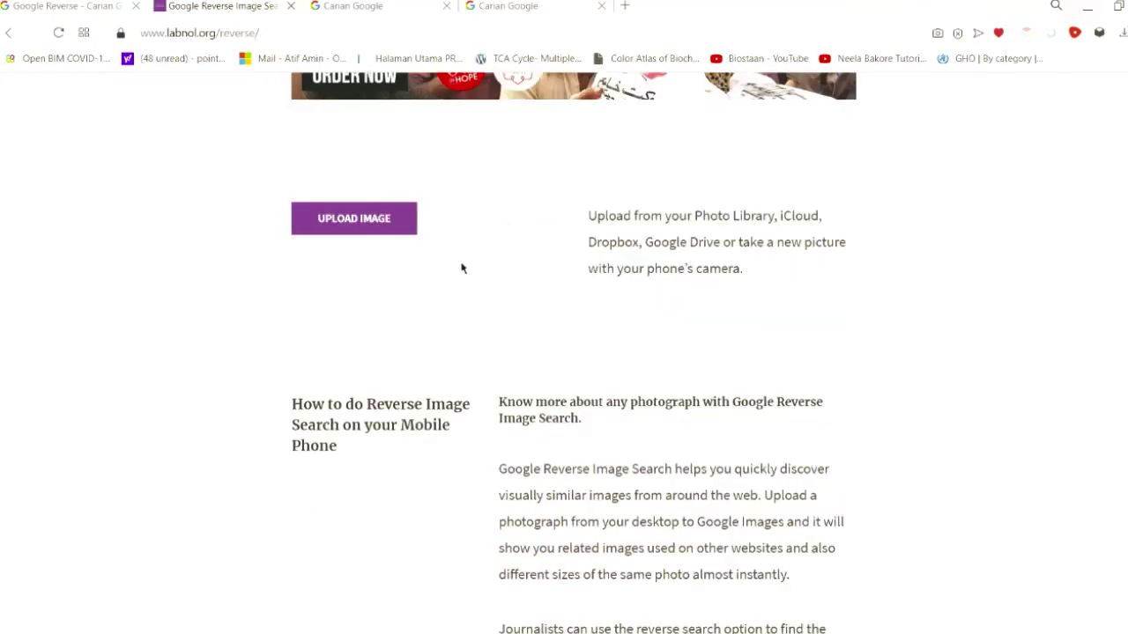
{"action": "left_click", "coordinate": [376, 231]}
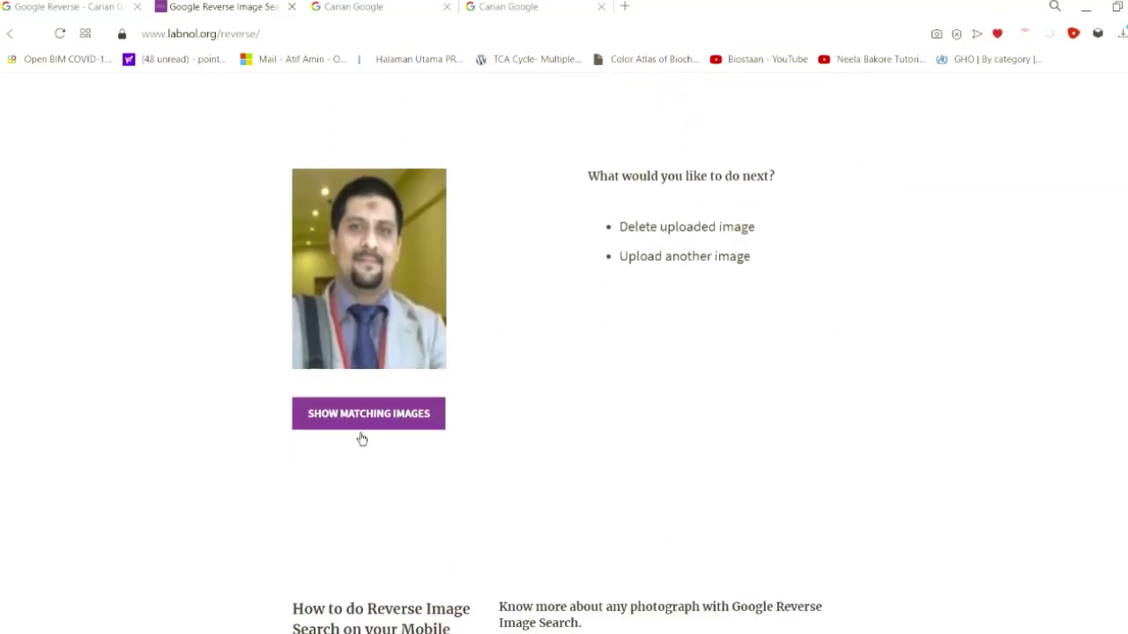
{"action": "left_click", "coordinate": [357, 427]}
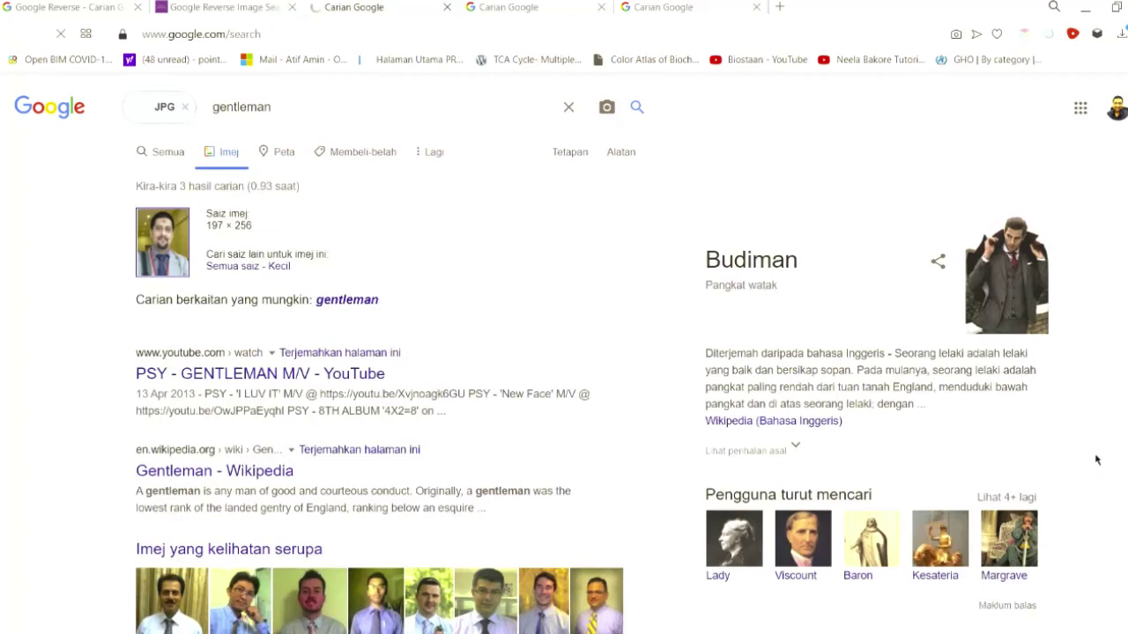
Scroll through the portrait's visually similar images and matching pages, then back to the top.
{"action": "scroll", "coordinate": [571, 343], "scroll_direction": "down", "scroll_amount": 4}
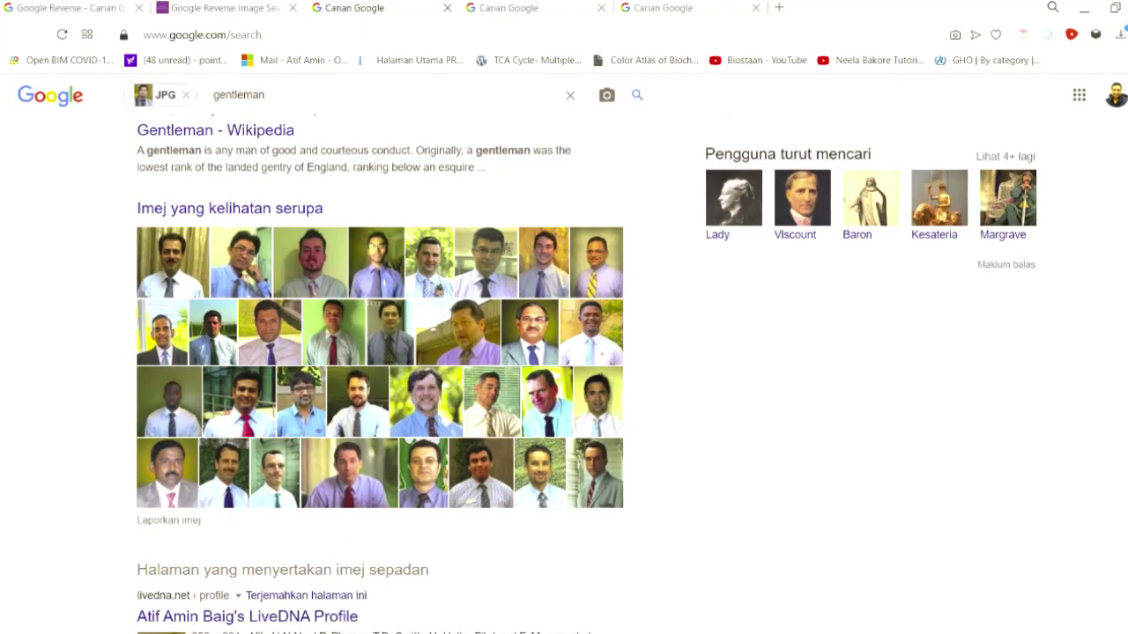
{"action": "scroll", "coordinate": [612, 419], "scroll_direction": "down", "scroll_amount": 1}
{"action": "scroll", "coordinate": [379, 370], "scroll_direction": "down", "scroll_amount": 1}
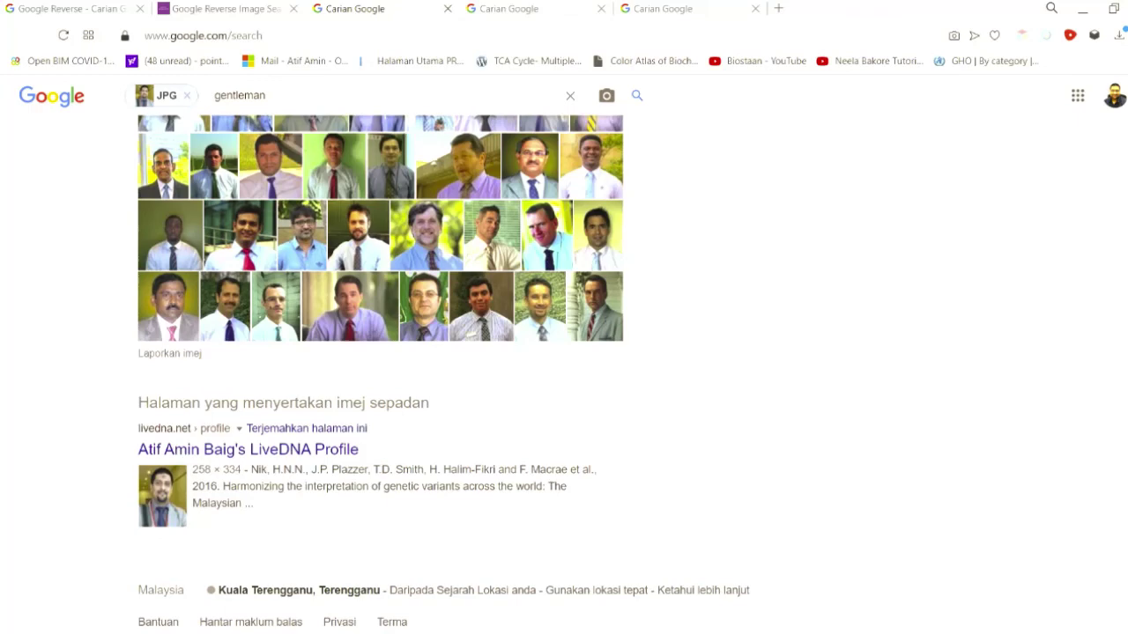
{"action": "scroll", "coordinate": [564, 370], "scroll_direction": "up", "scroll_amount": 5}
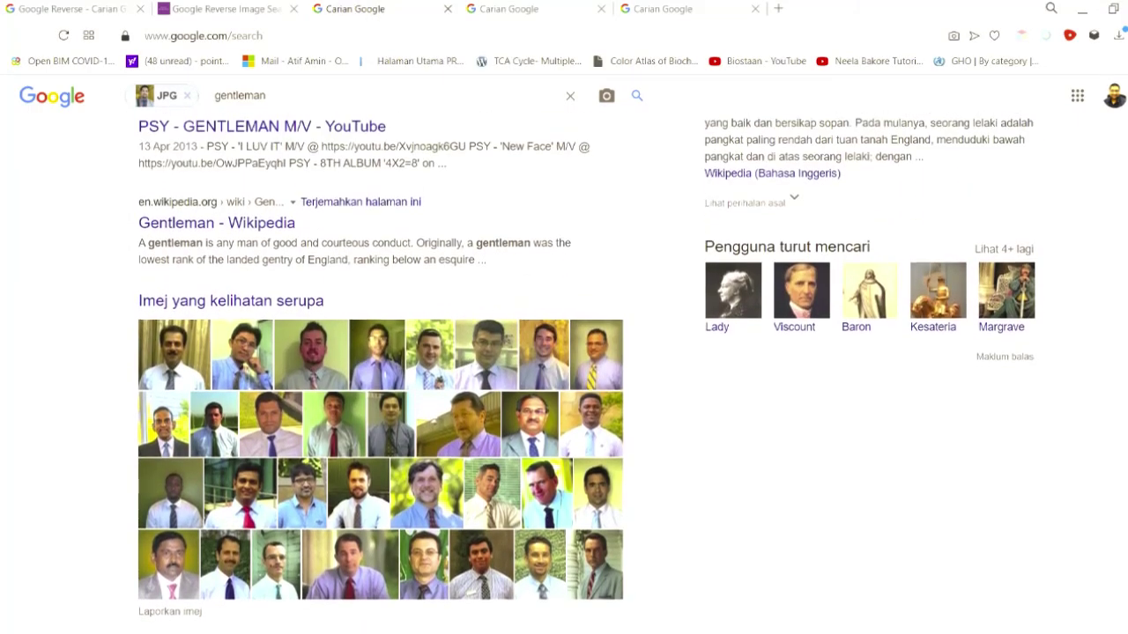
{"action": "scroll", "coordinate": [563, 370], "scroll_direction": "up", "scroll_amount": 3}
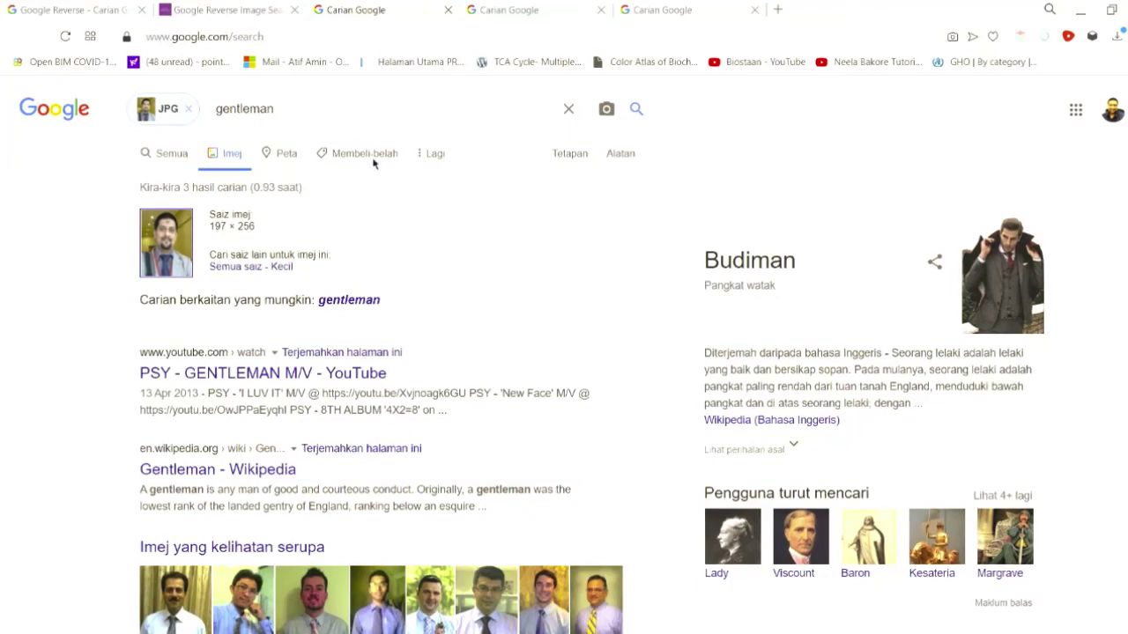
Glance at the 'Google Reverse' results tab, then return to the labnol.org Reverse Image Search page.
{"action": "left_click", "coordinate": [231, 10]}
{"action": "scroll", "coordinate": [1013, 412], "scroll_direction": "up", "scroll_amount": 10}
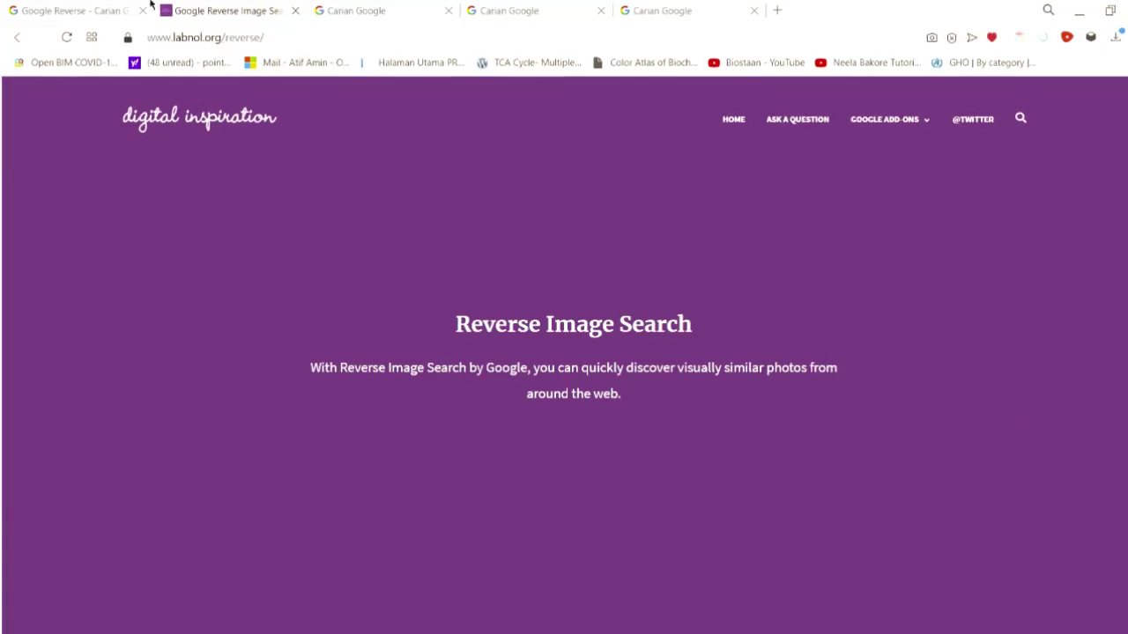
{"action": "left_click", "coordinate": [89, 9]}
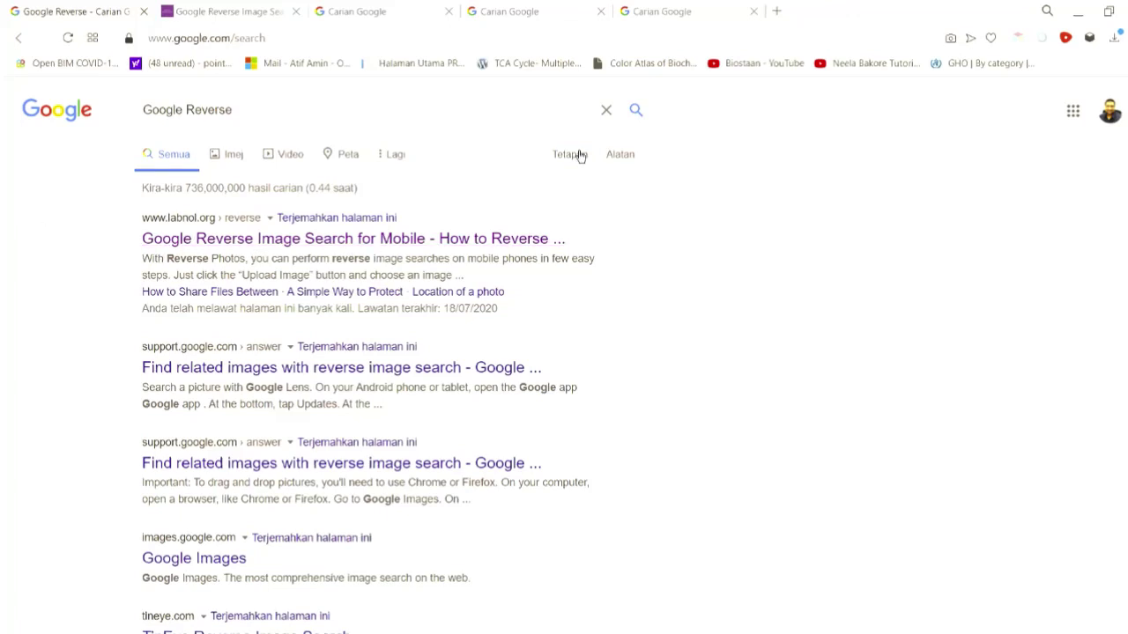
{"action": "left_click", "coordinate": [257, 9]}
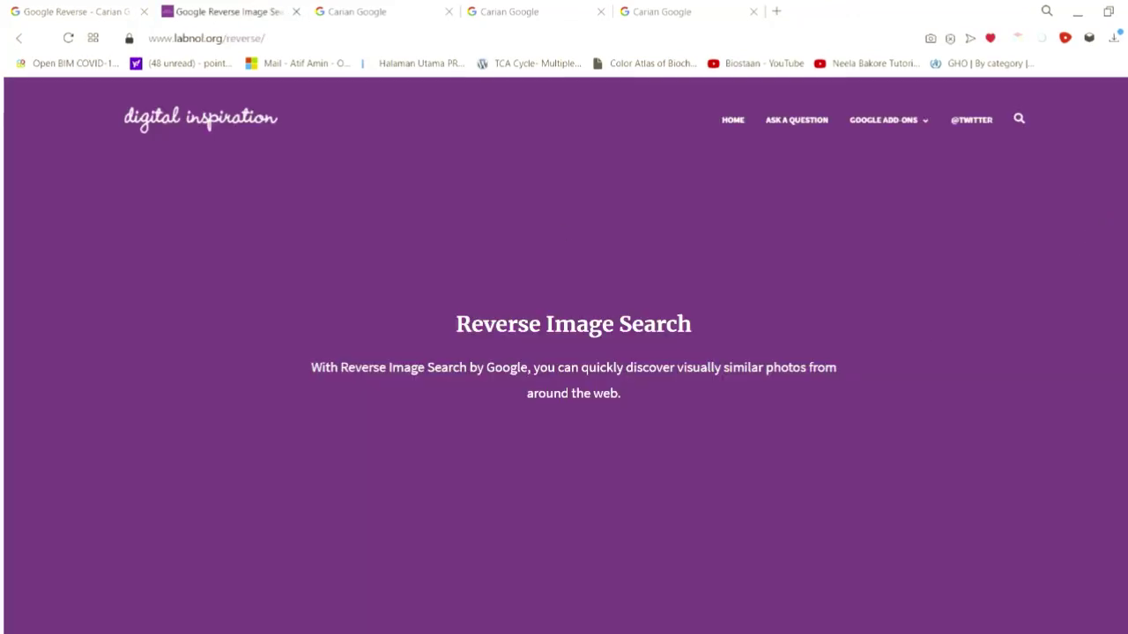